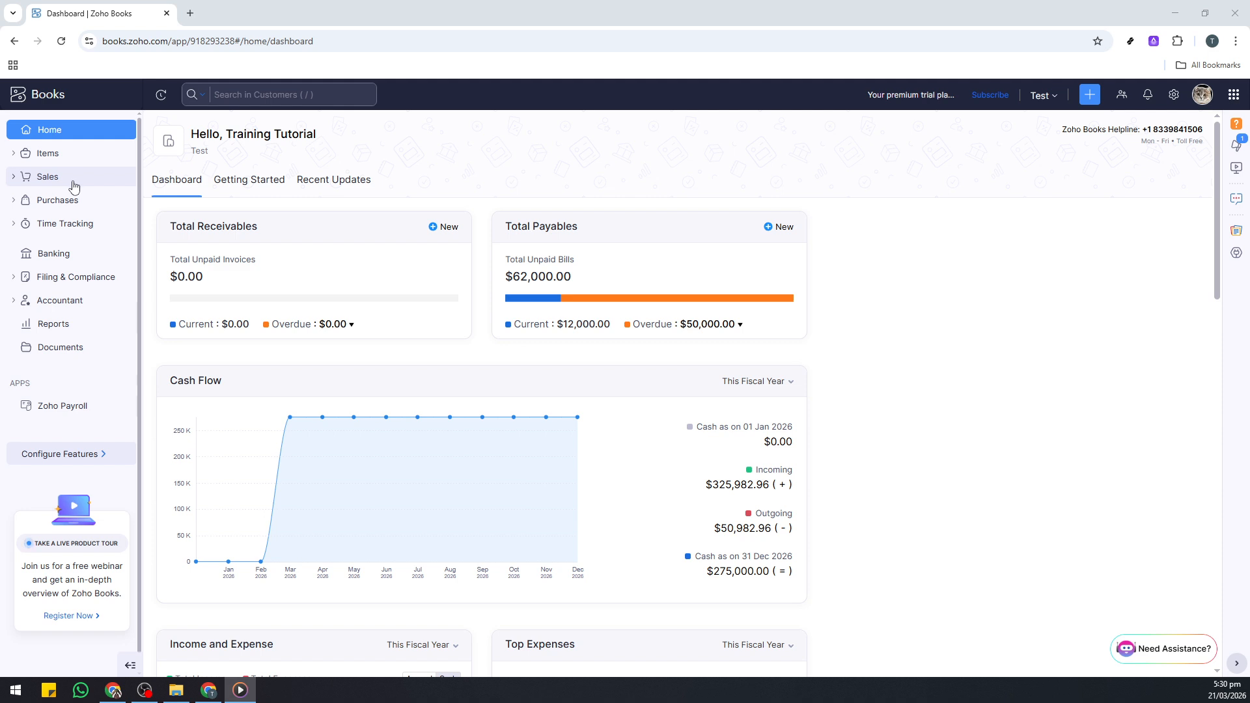
Step: Start a new sales quote and select the Reyes Construction contact as its customer
left_click(55, 183)
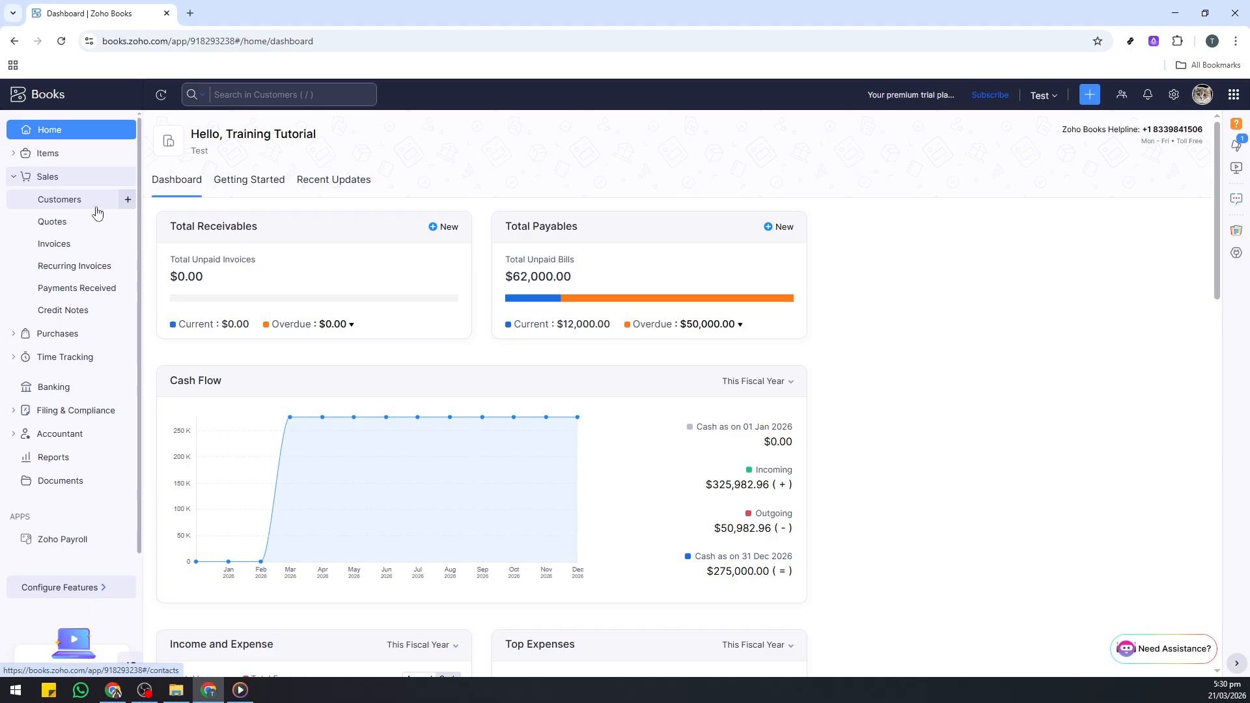
left_click(50, 228)
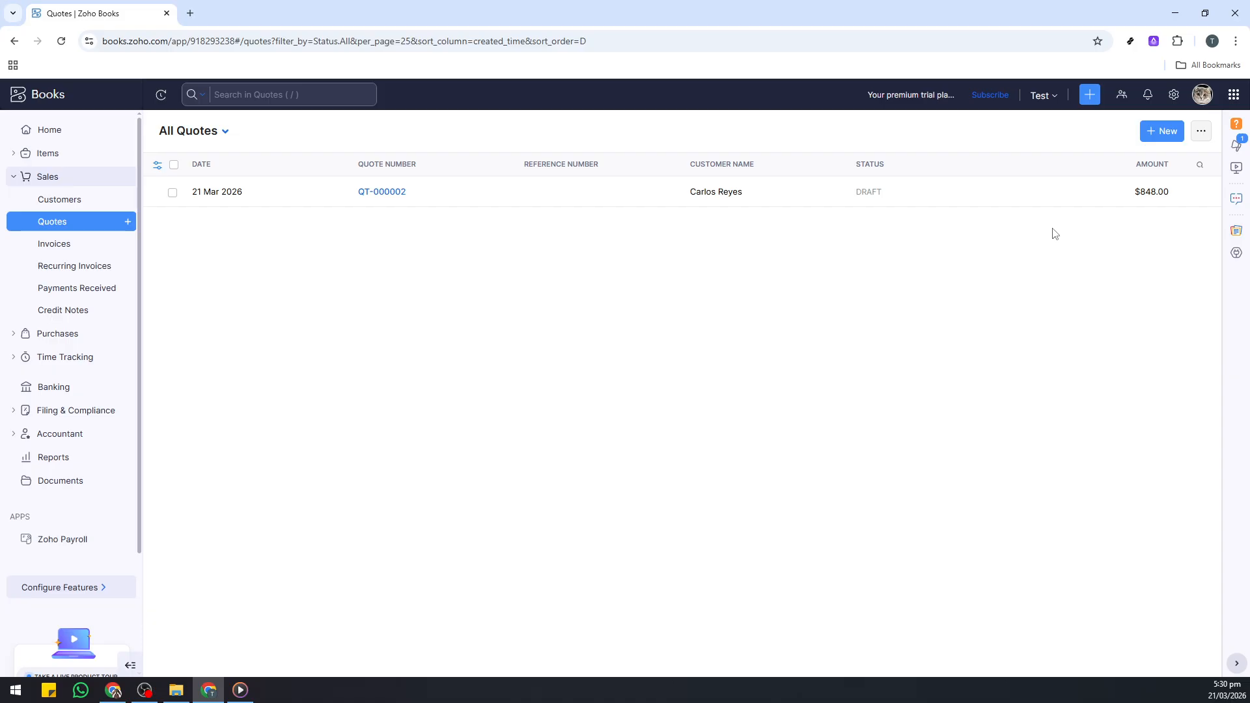
left_click(1164, 133)
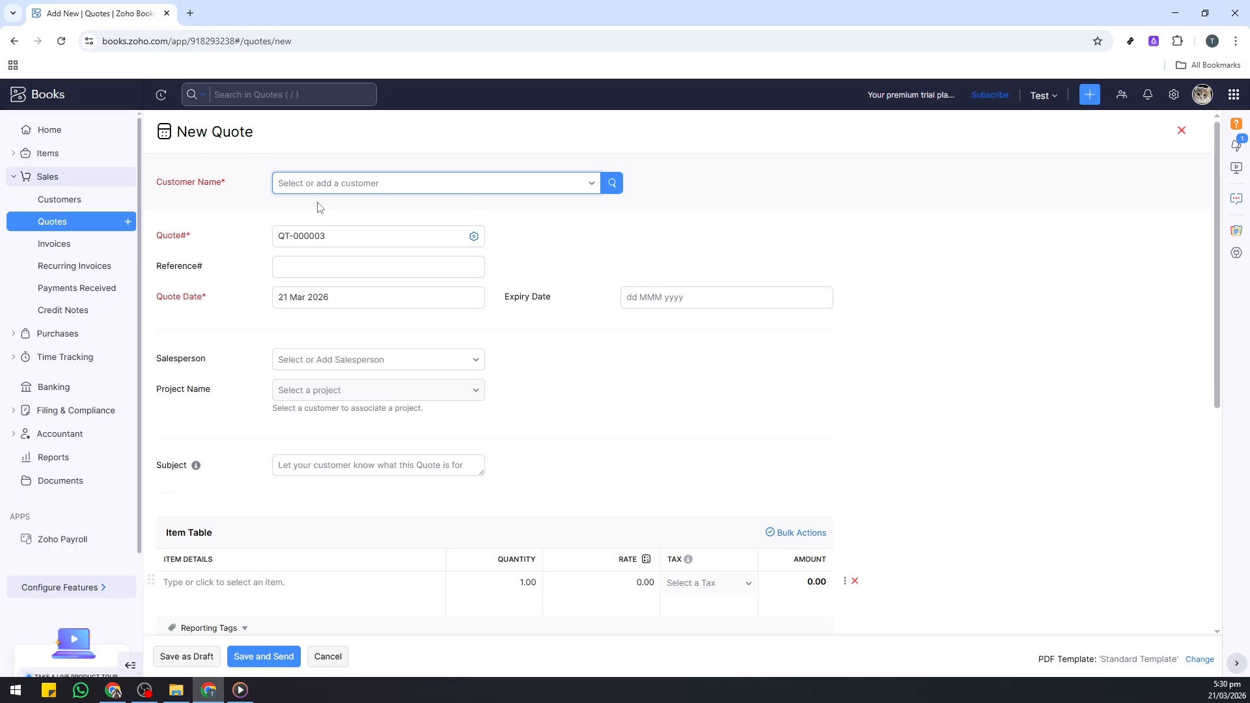
left_click(325, 187)
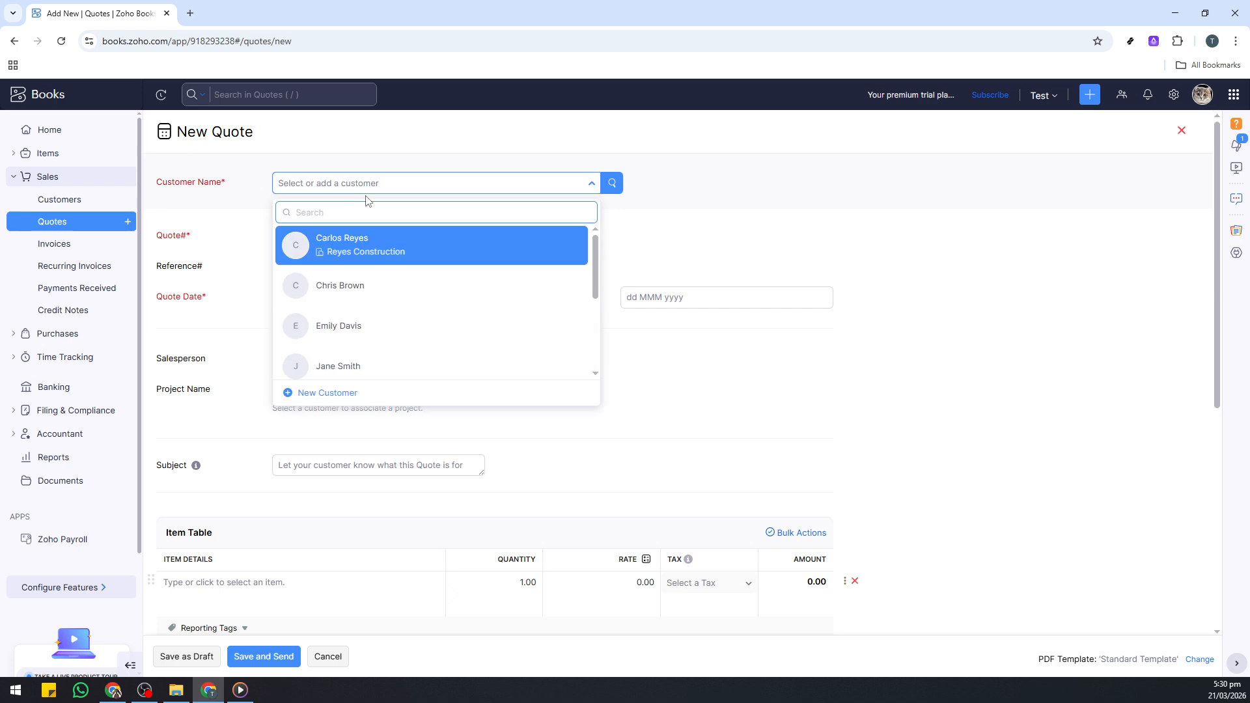
left_click(357, 248)
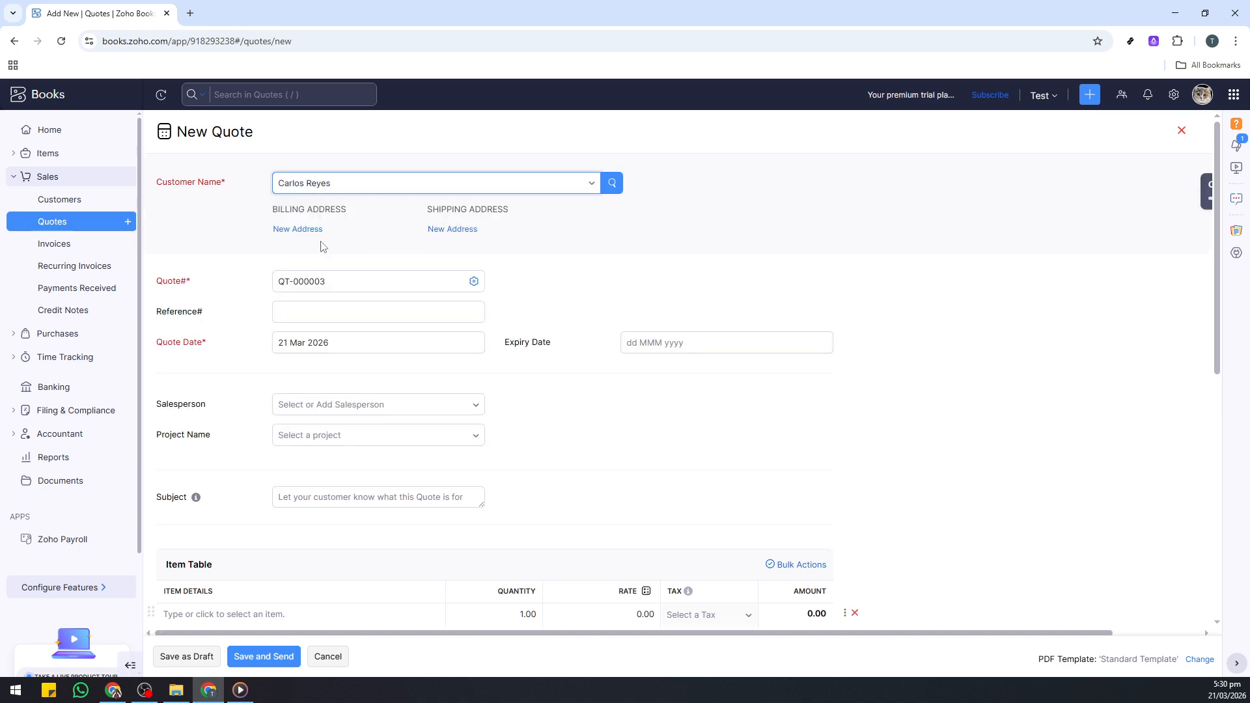
Step: Enter 22314 as the quote's reference number
scroll(362, 310, "down", 3)
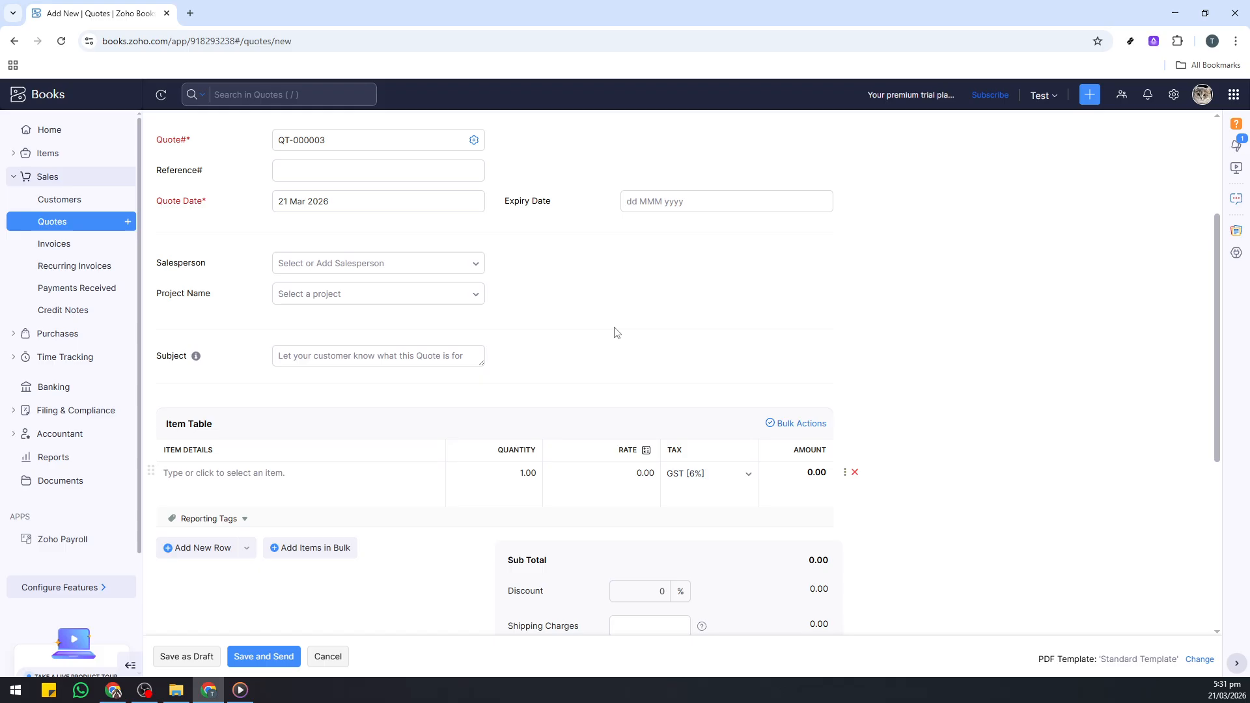
scroll(628, 334, "up", 1)
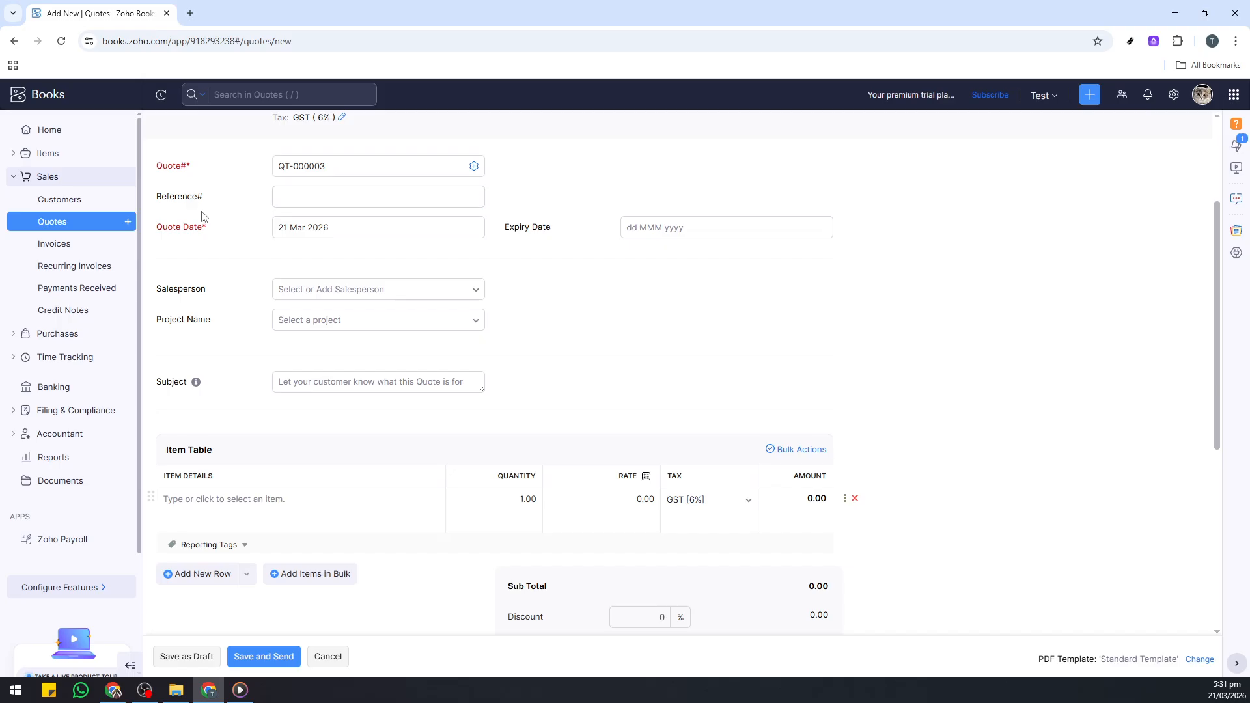
left_click(300, 204)
type("2")
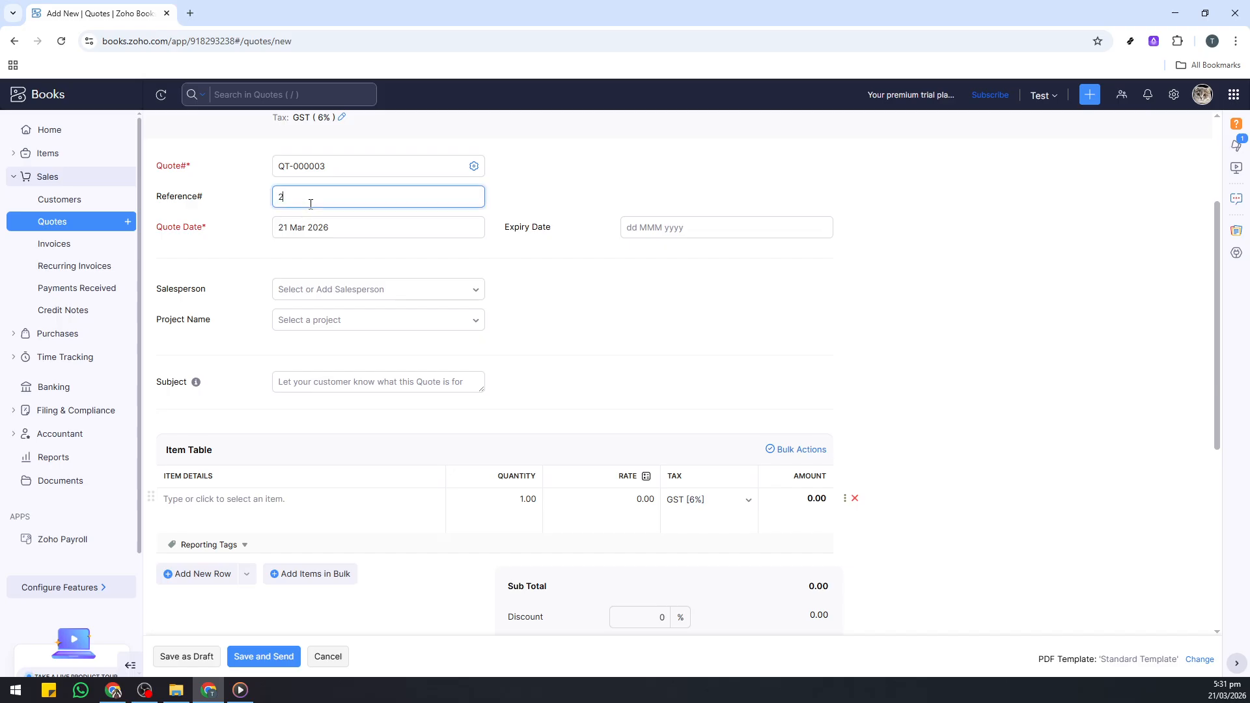
type("2314")
Step: Set the quote date to 21 Mar 2026 and the expiry date to 22 Mar 2026
left_click(310, 225)
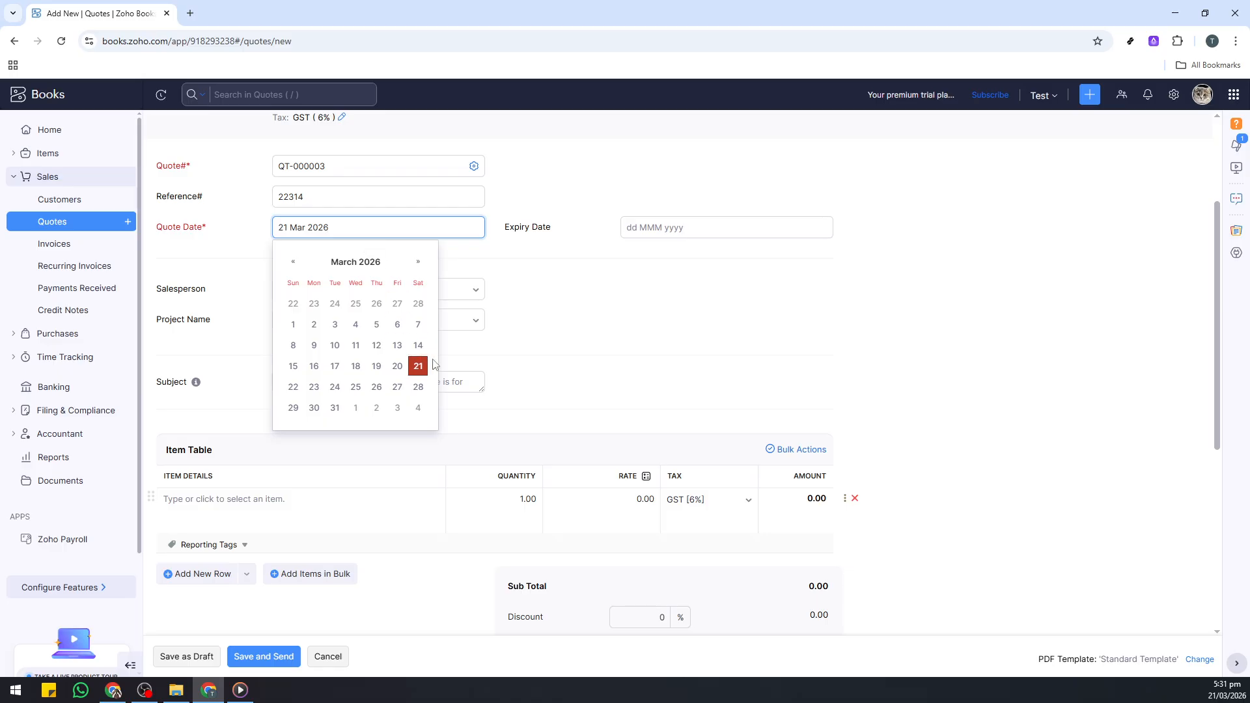
left_click(418, 366)
left_click(749, 229)
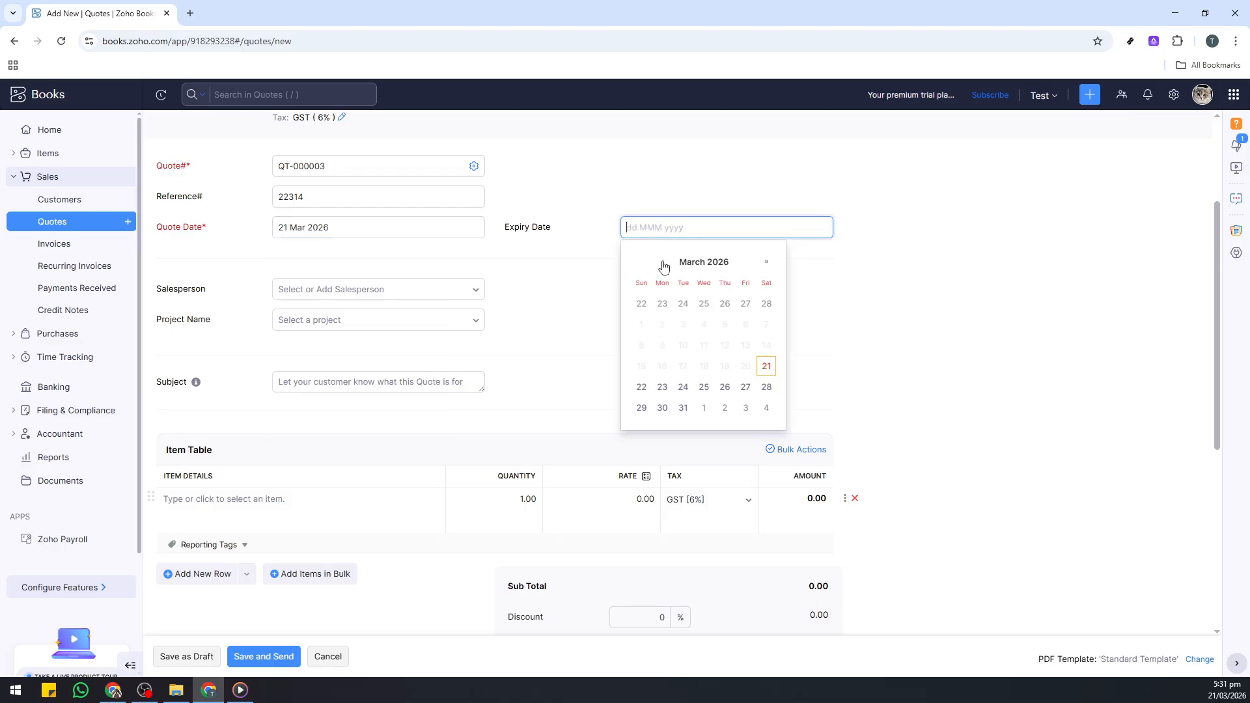
left_click(641, 388)
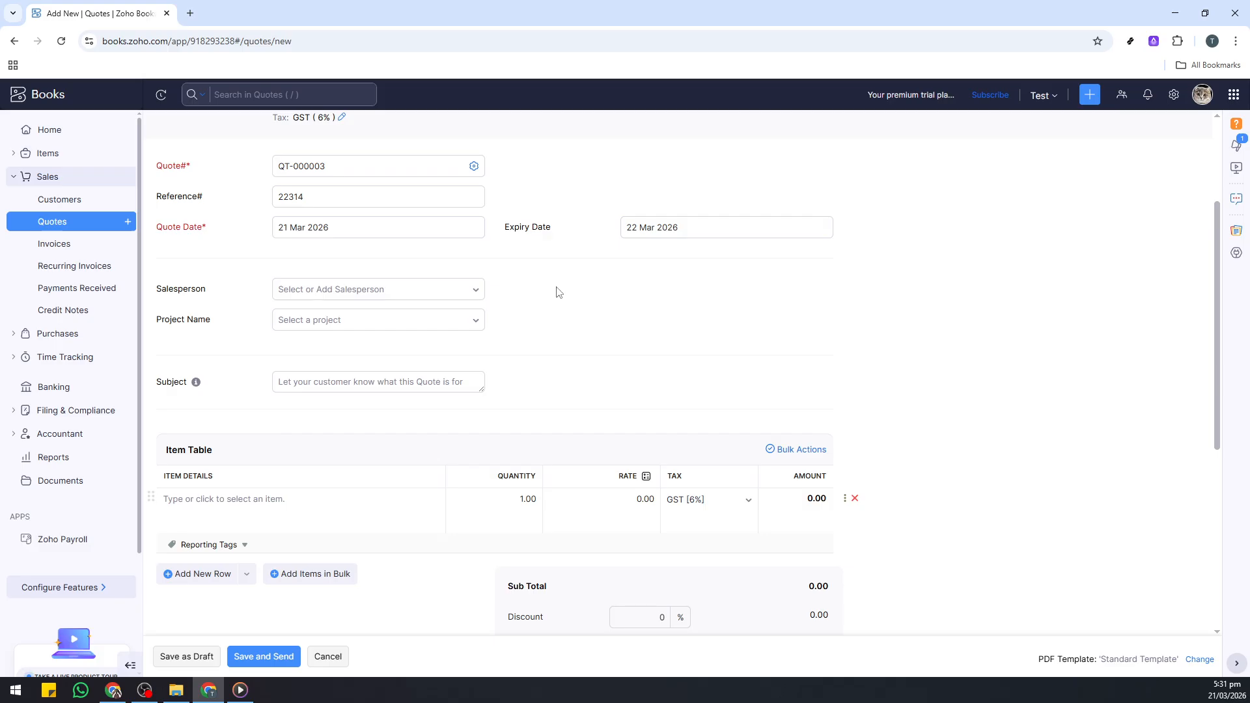
left_click(365, 291)
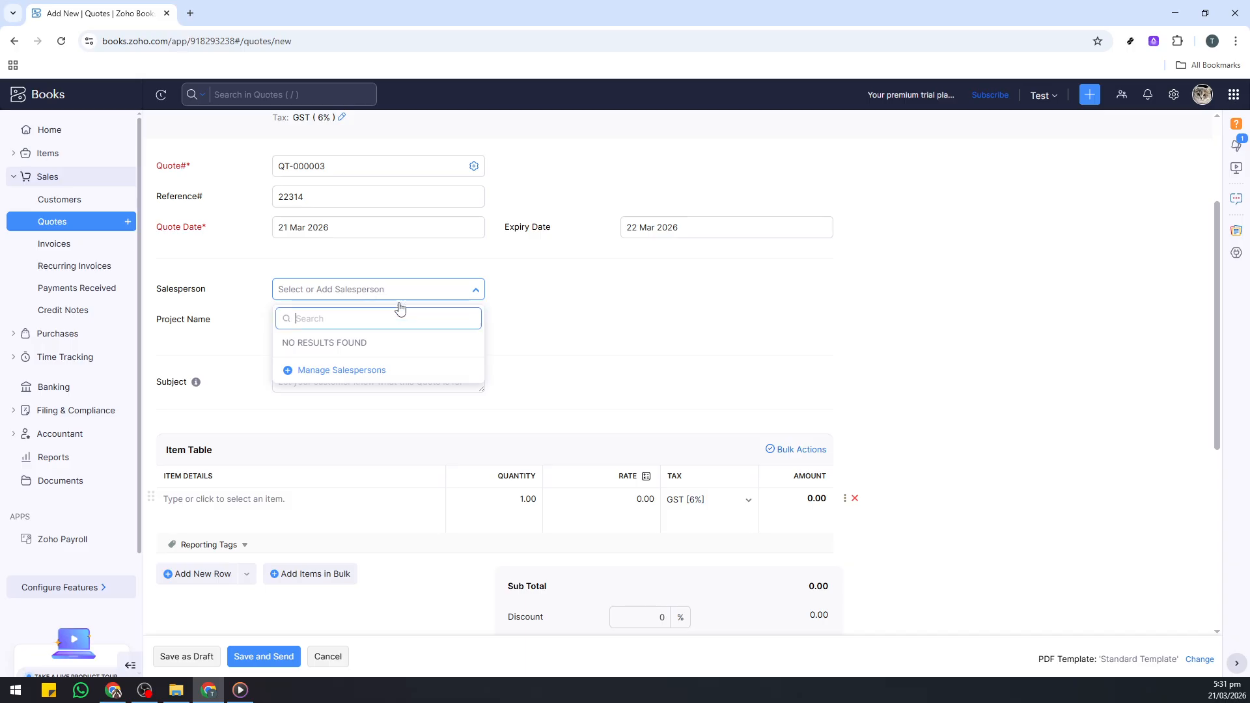
left_click(543, 324)
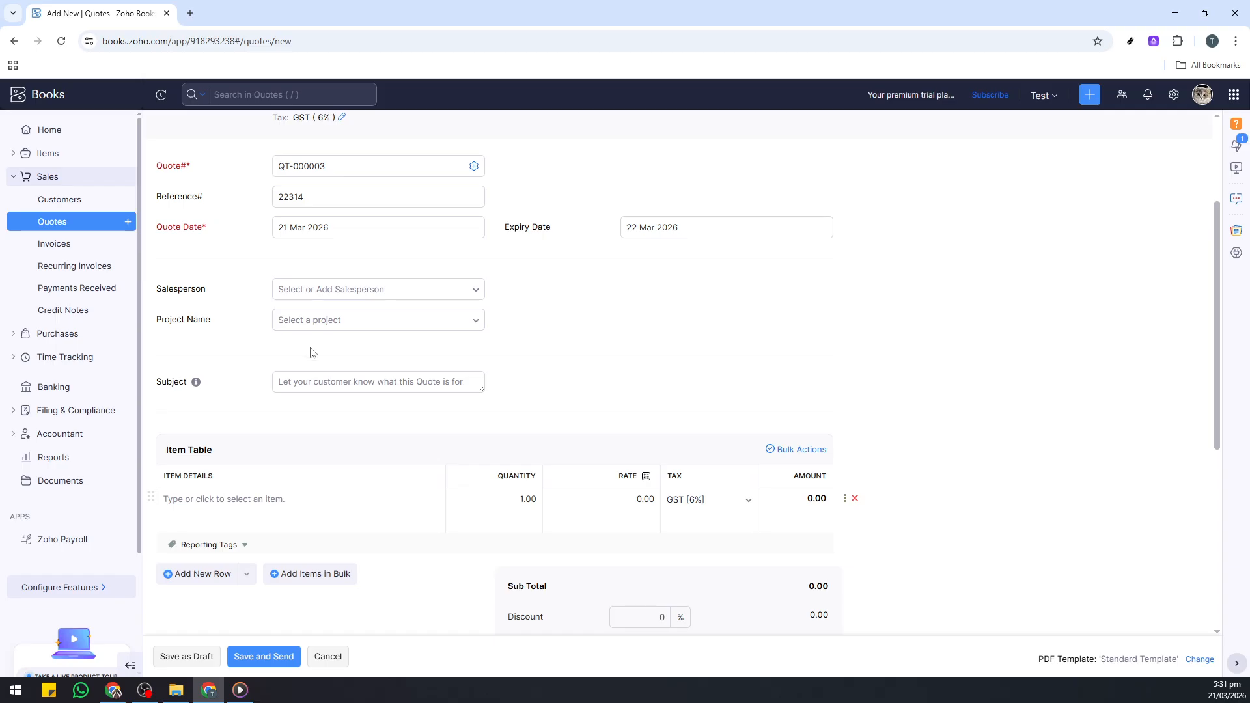
left_click(307, 323)
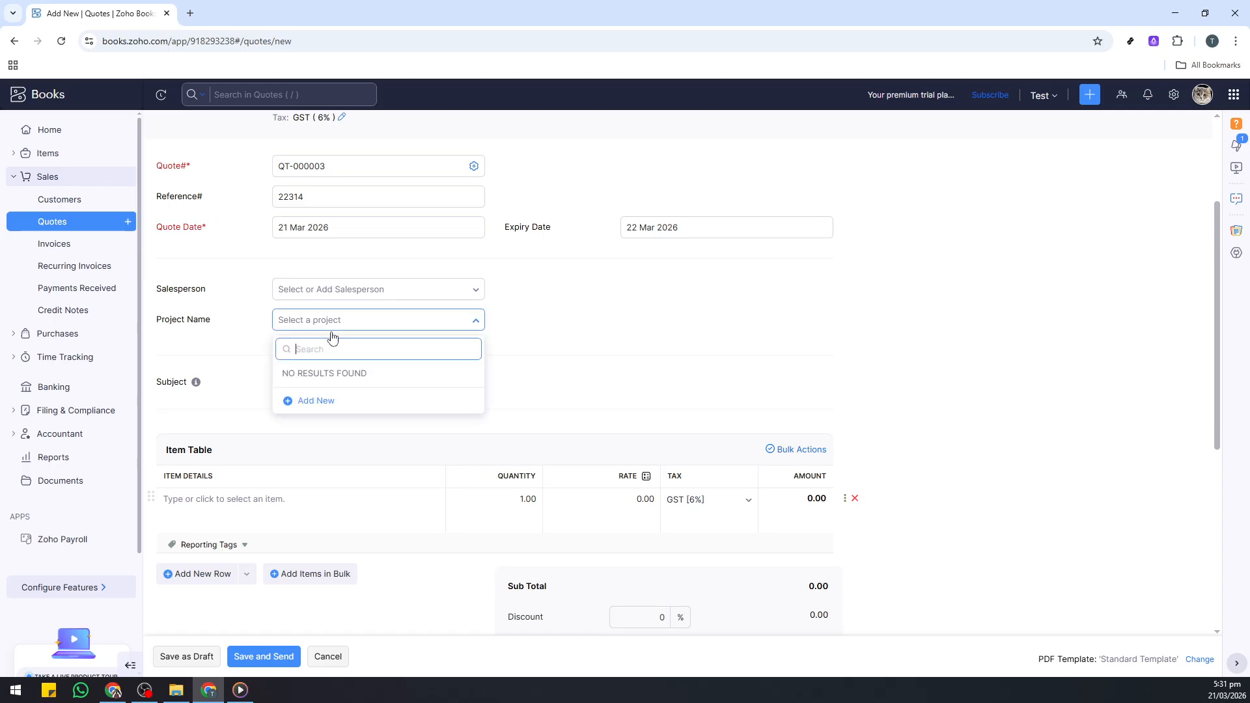
left_click(253, 358)
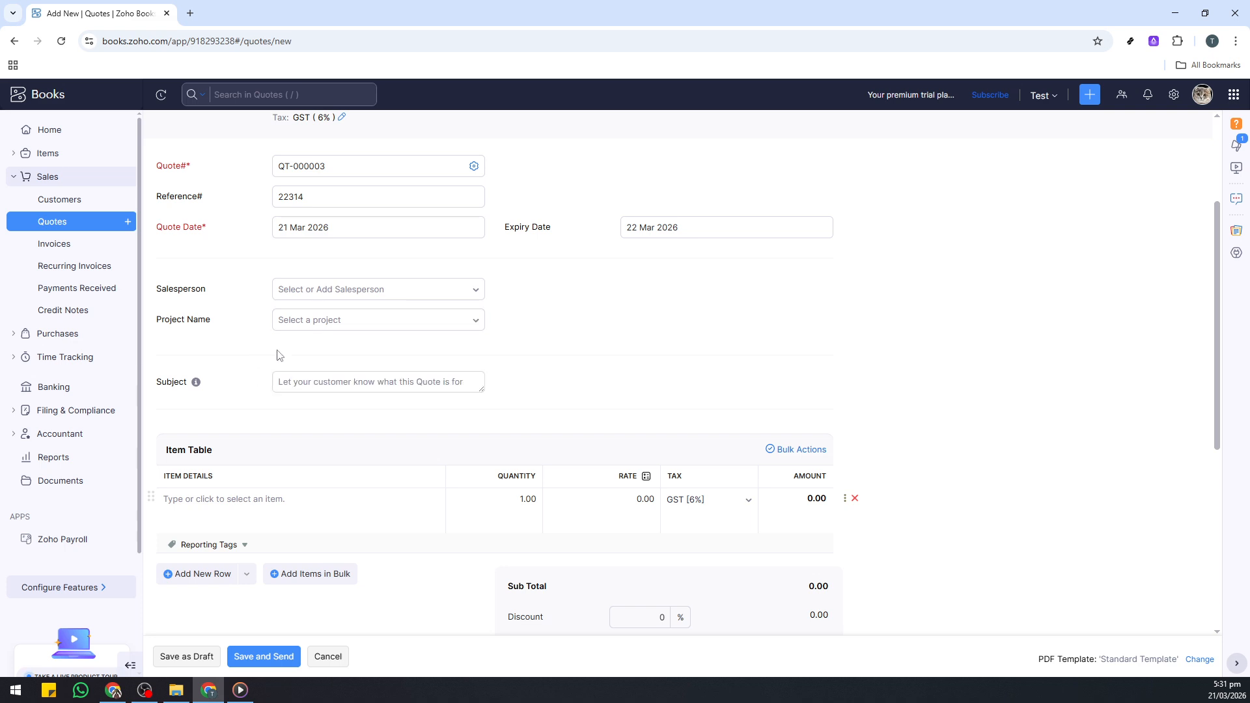
Step: Enter "Test Quote" as the subject of the quote
scroll(298, 353, "down", 1)
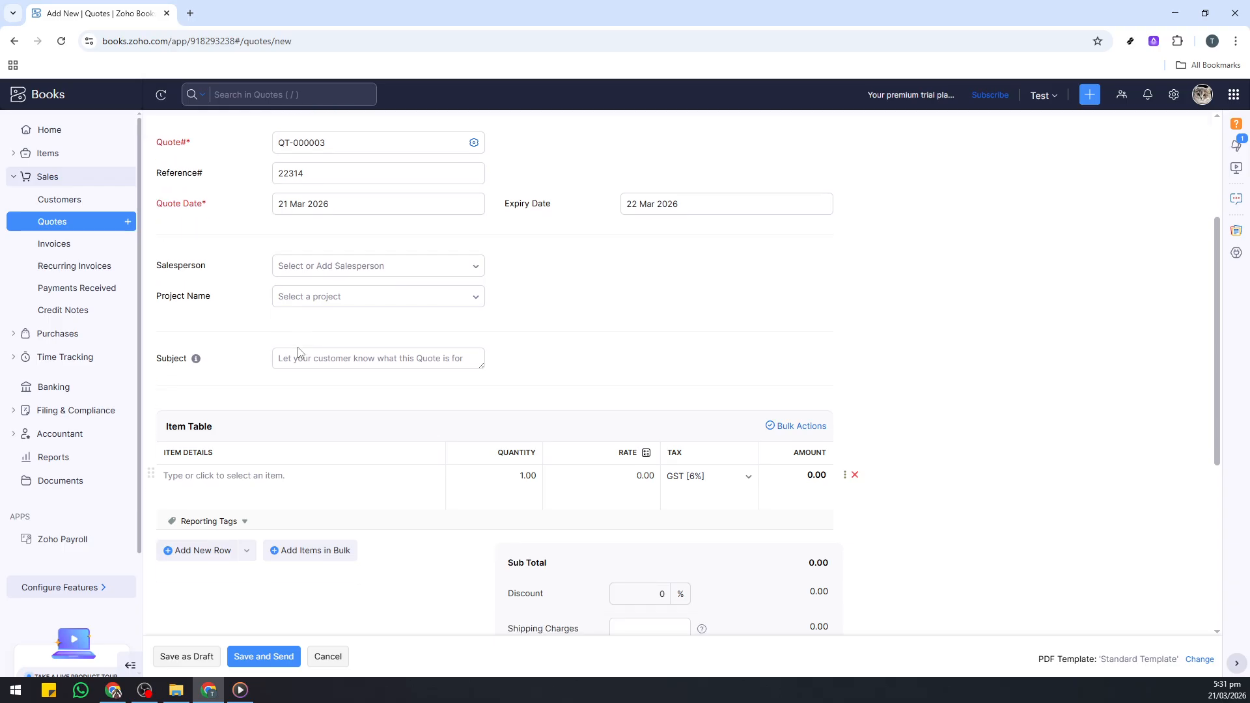
left_click(324, 317)
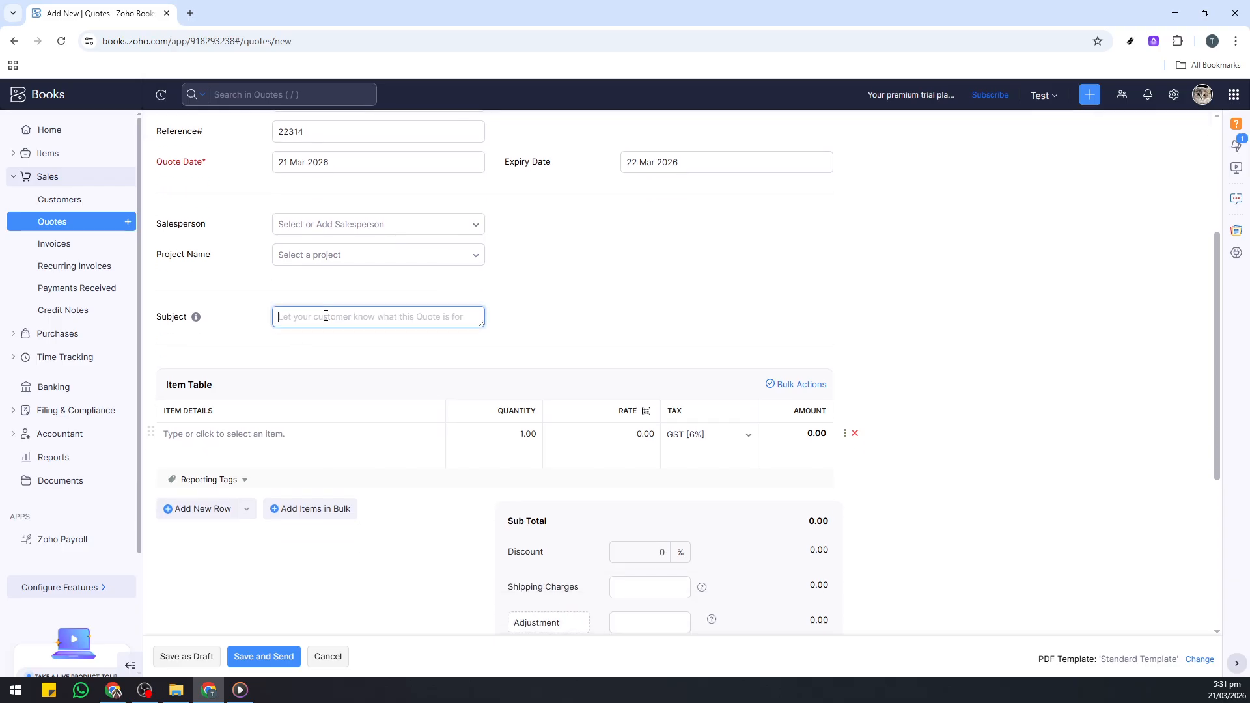
type("Test Quote")
left_click(349, 359)
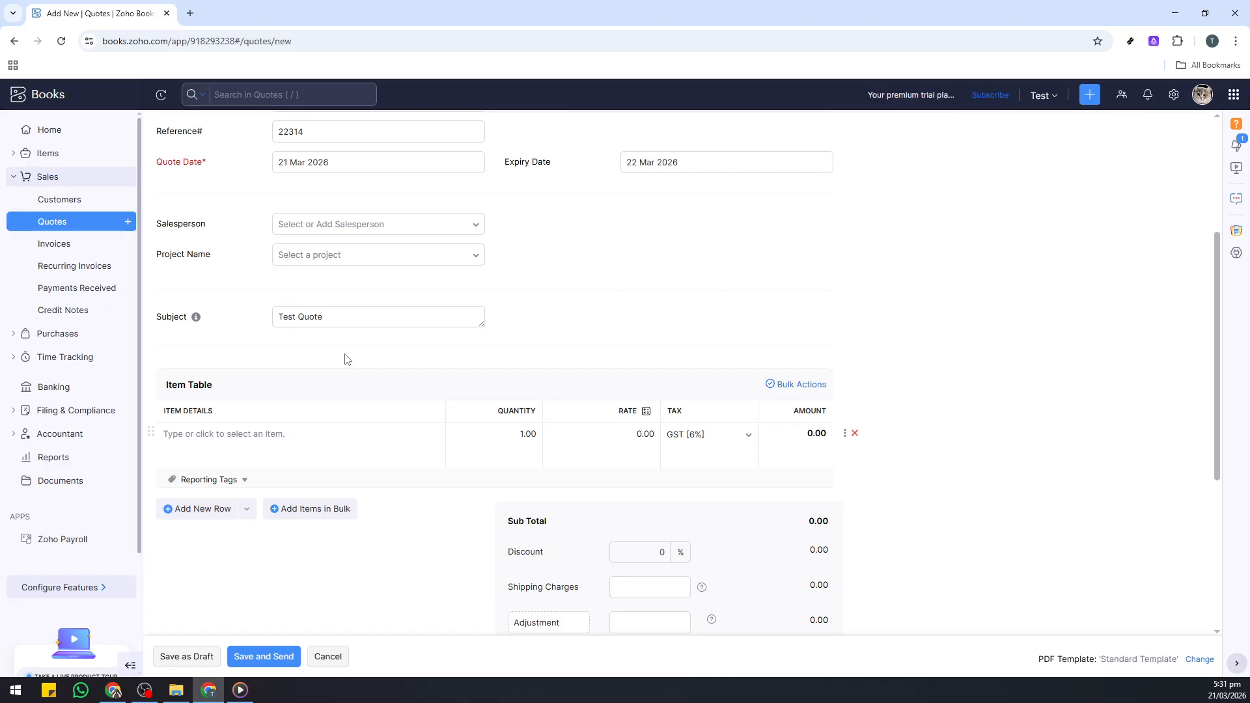
Step: Add Engine Oil and Coolant as the first two line items in the quote's item table
scroll(349, 360, "down", 1)
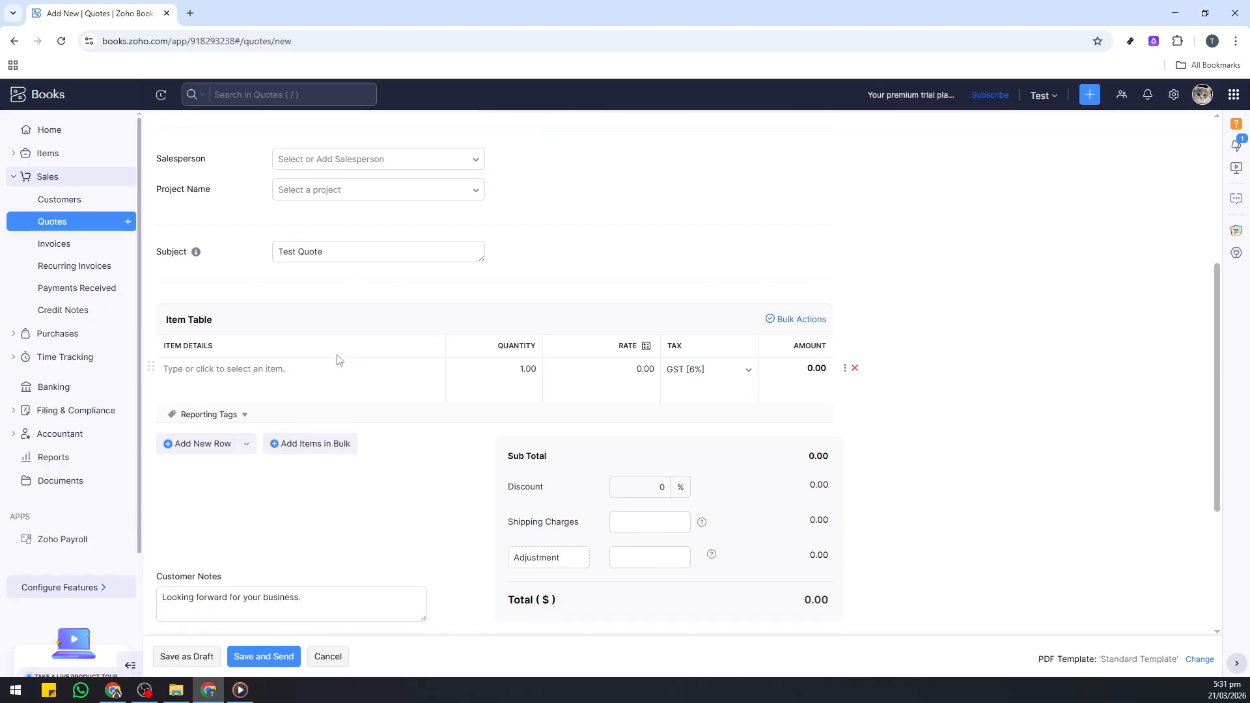
left_click(239, 374)
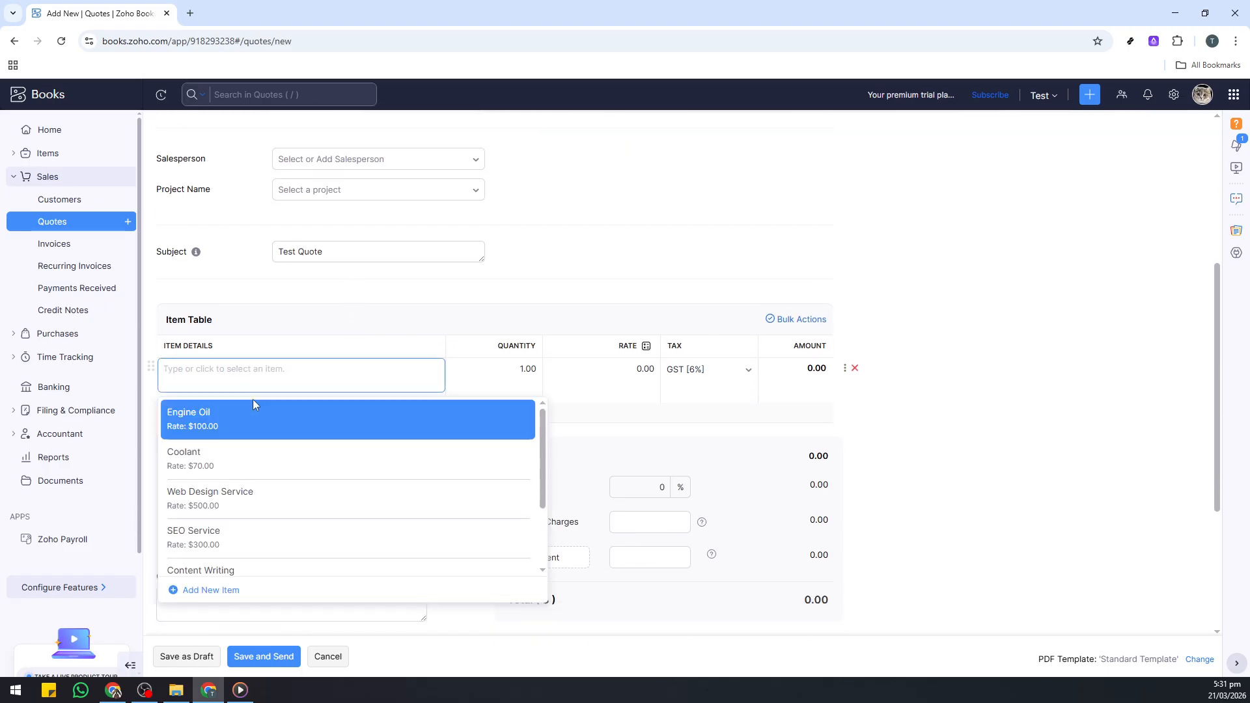
left_click(235, 427)
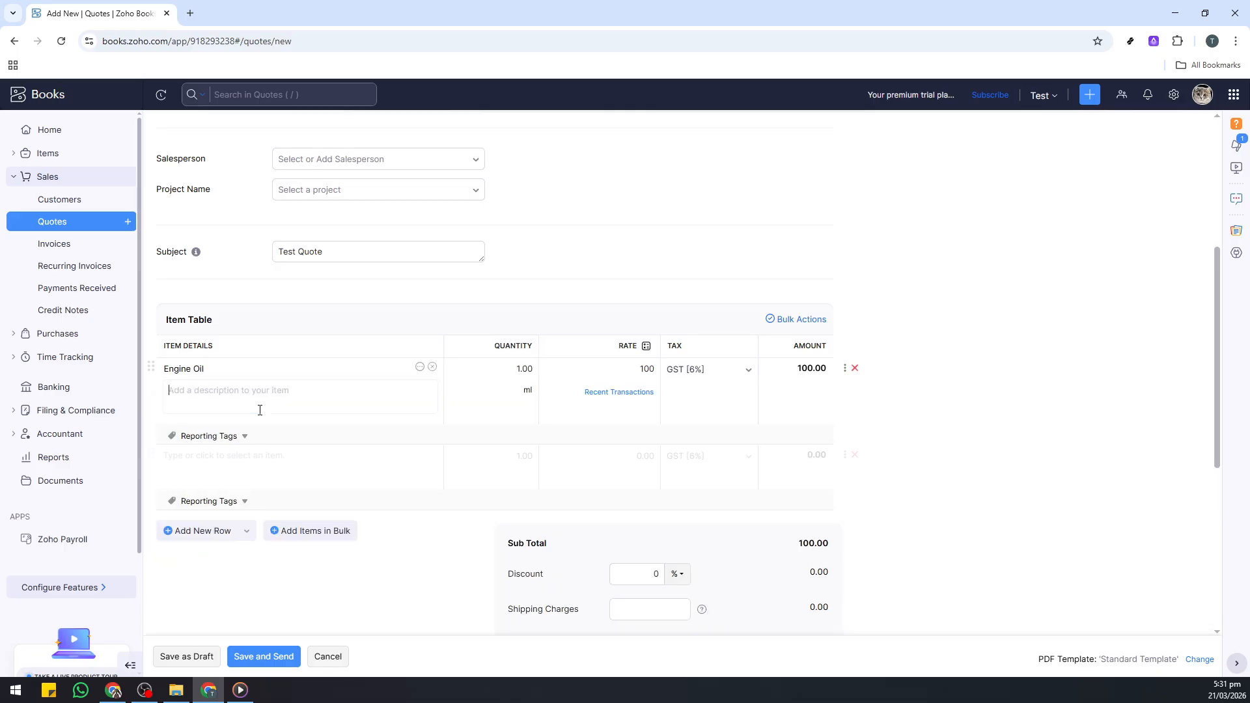
left_click(242, 455)
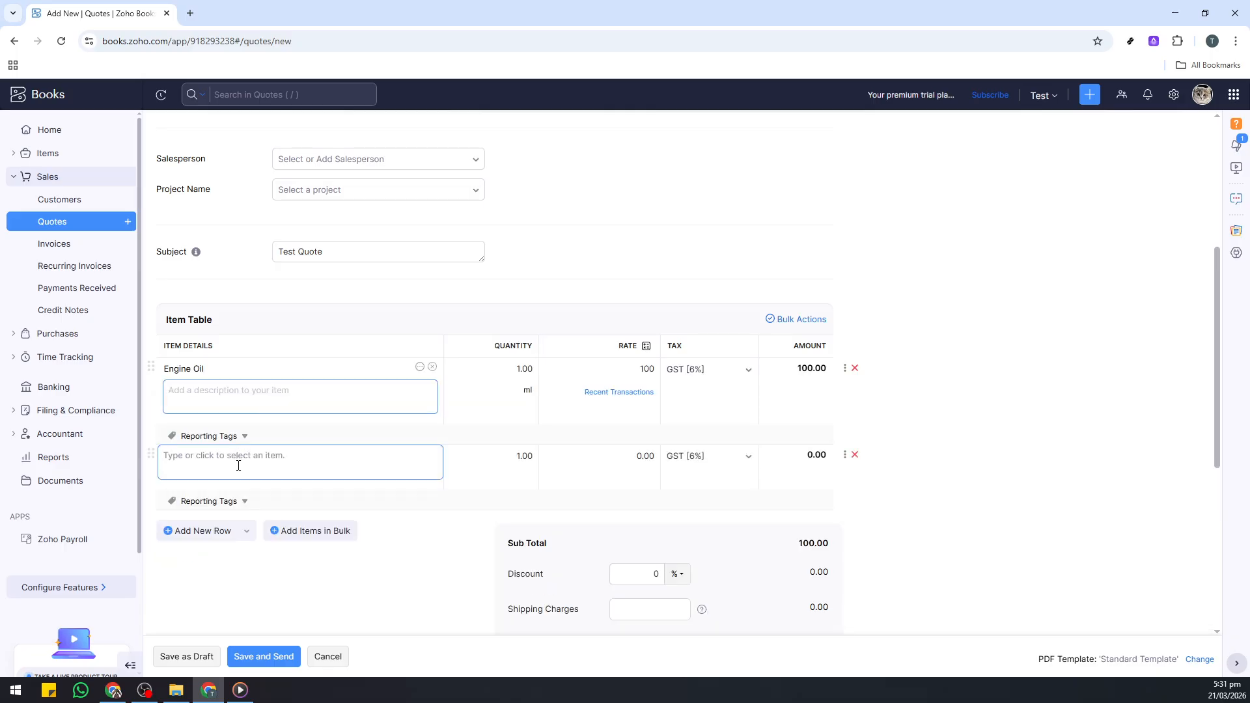
left_click(226, 558)
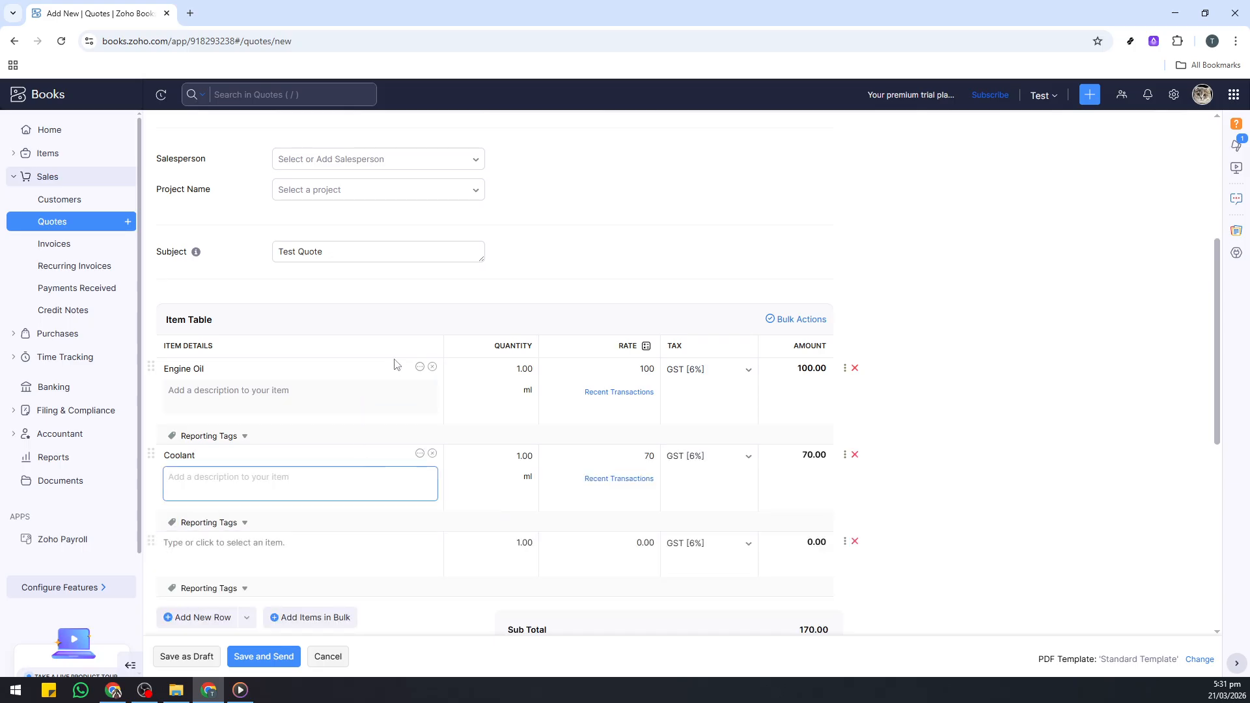
Step: Set the Engine Oil line's quantity to 10 and its rate to 1000
left_click(526, 374)
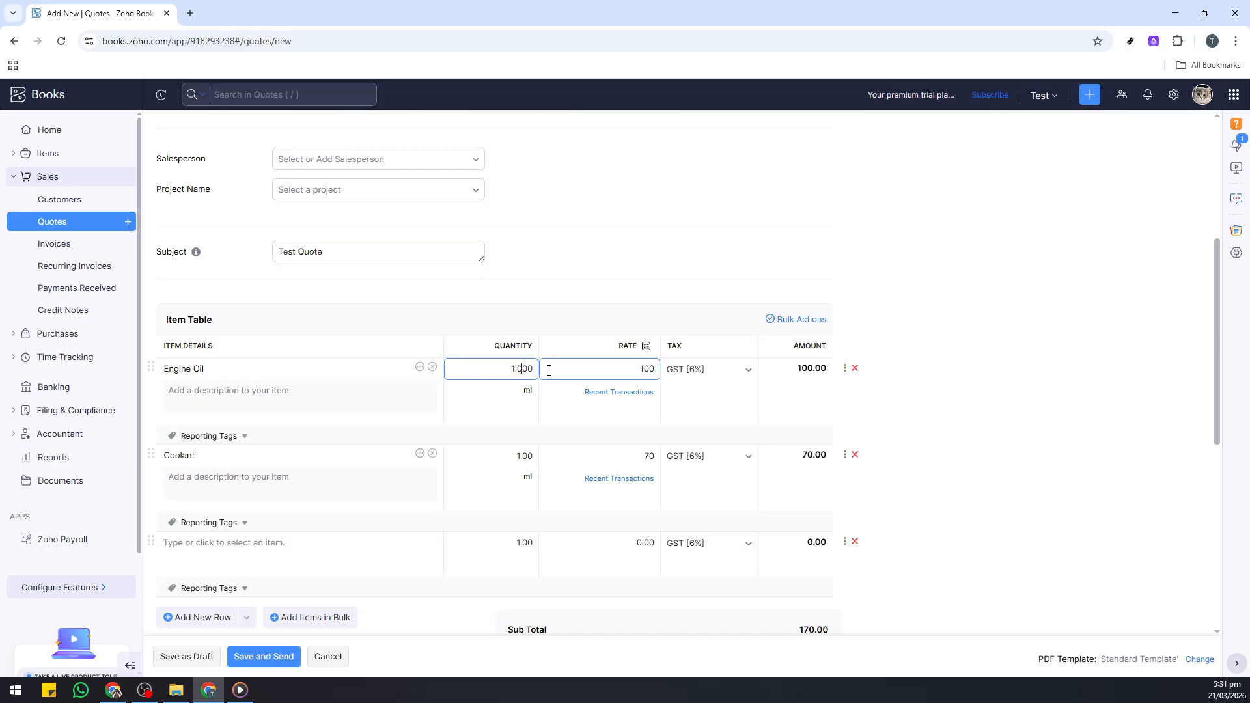
type("=")
key("BackSpace")
left_click(645, 369)
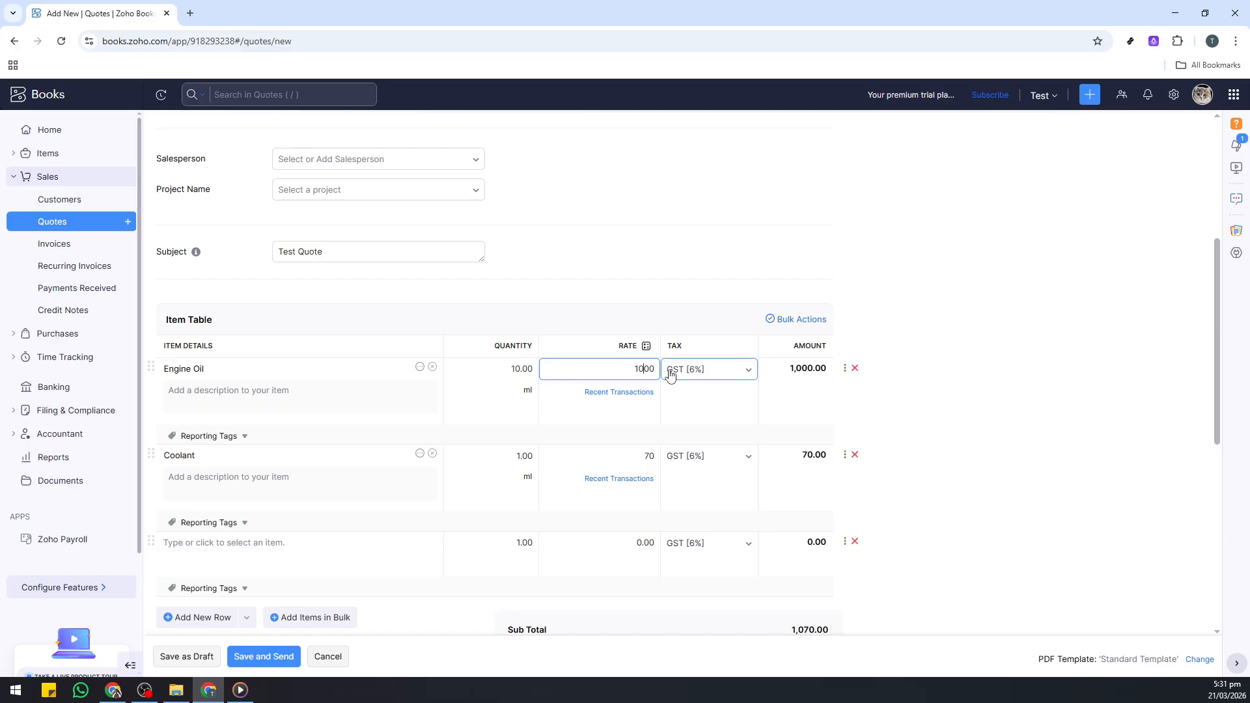
type("0")
left_click(946, 366)
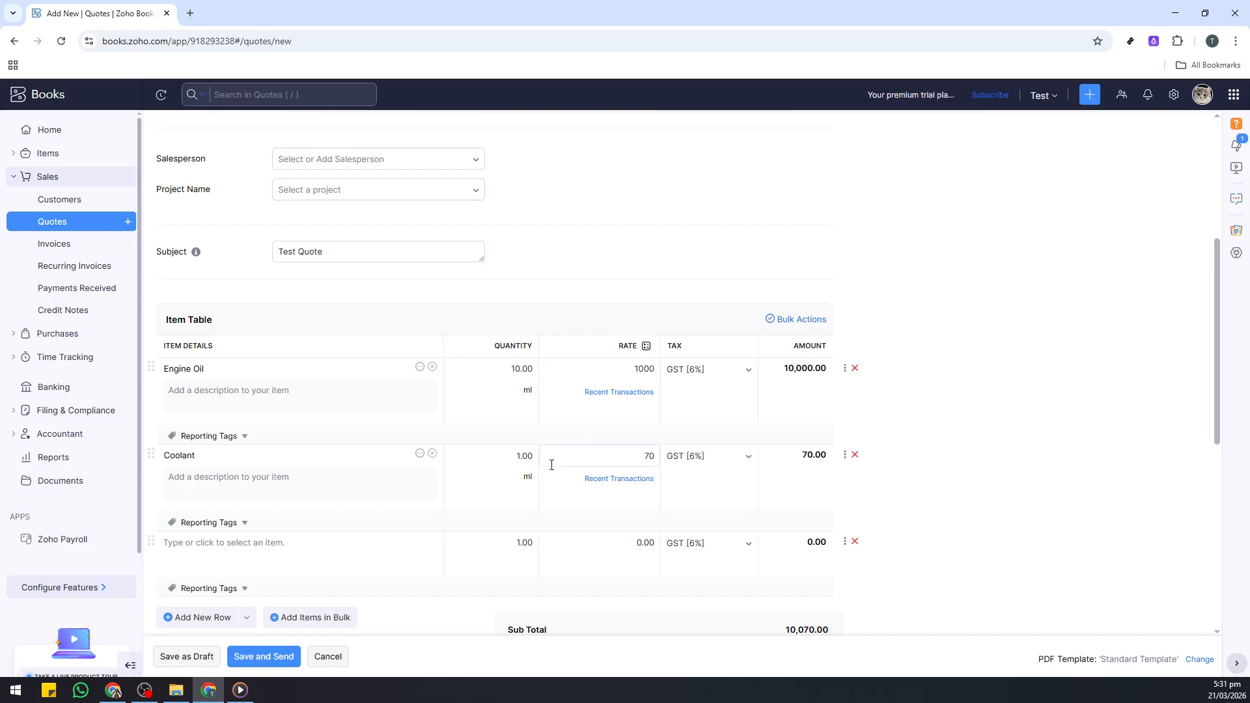
Step: Set the Coolant line's quantity to 122
left_click(523, 456)
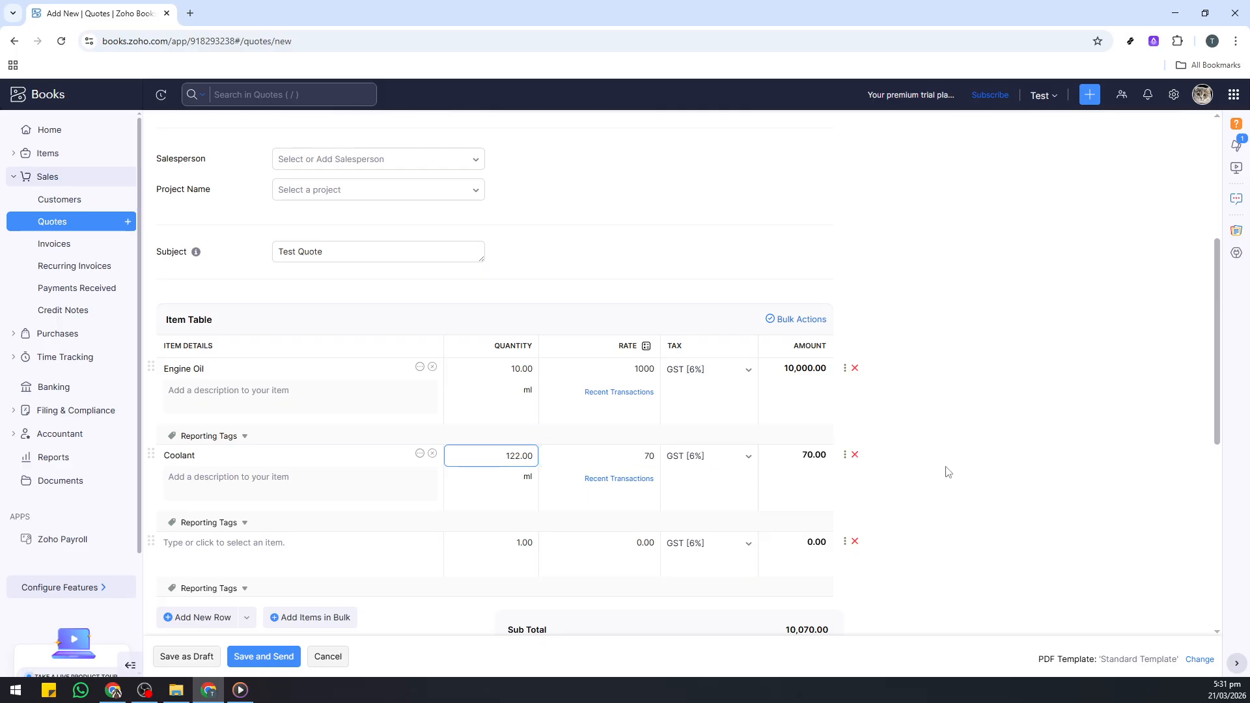
scroll(905, 496, "down", 1)
left_click(906, 496)
Step: Apply a 2% discount to the quote's subtotal
scroll(906, 492, "down", 1)
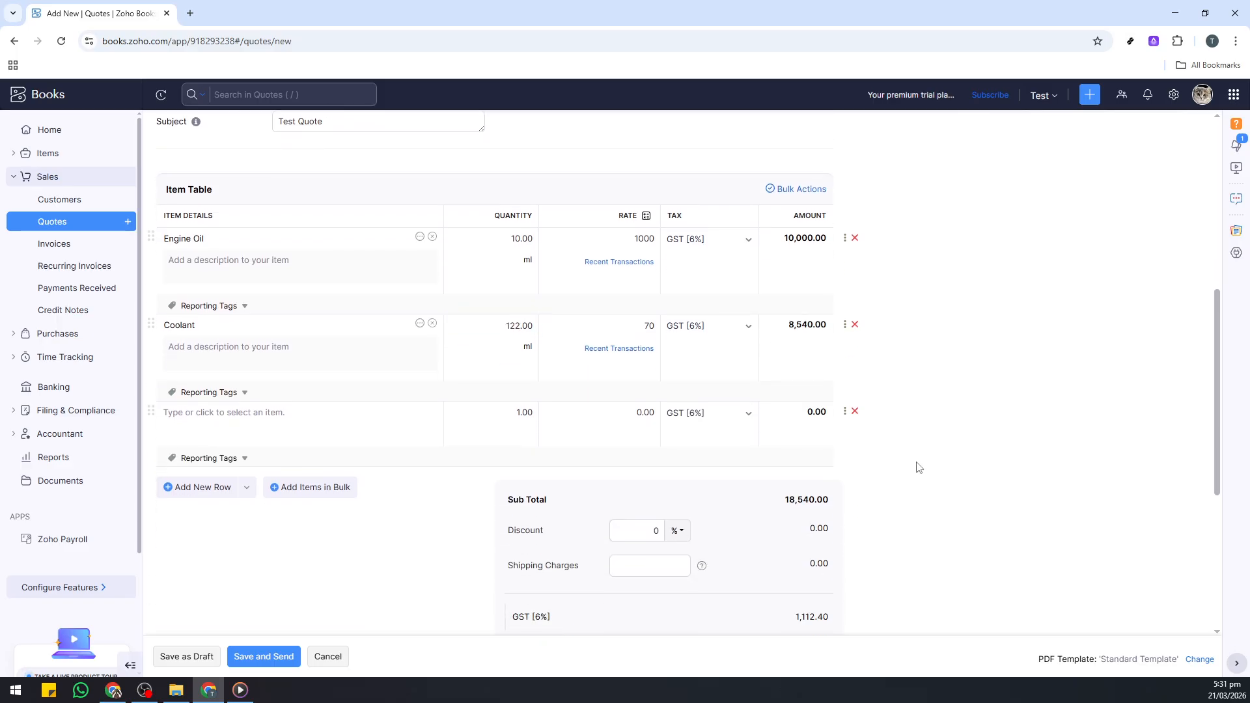
scroll(919, 475, "down", 2)
scroll(921, 476, "down", 2)
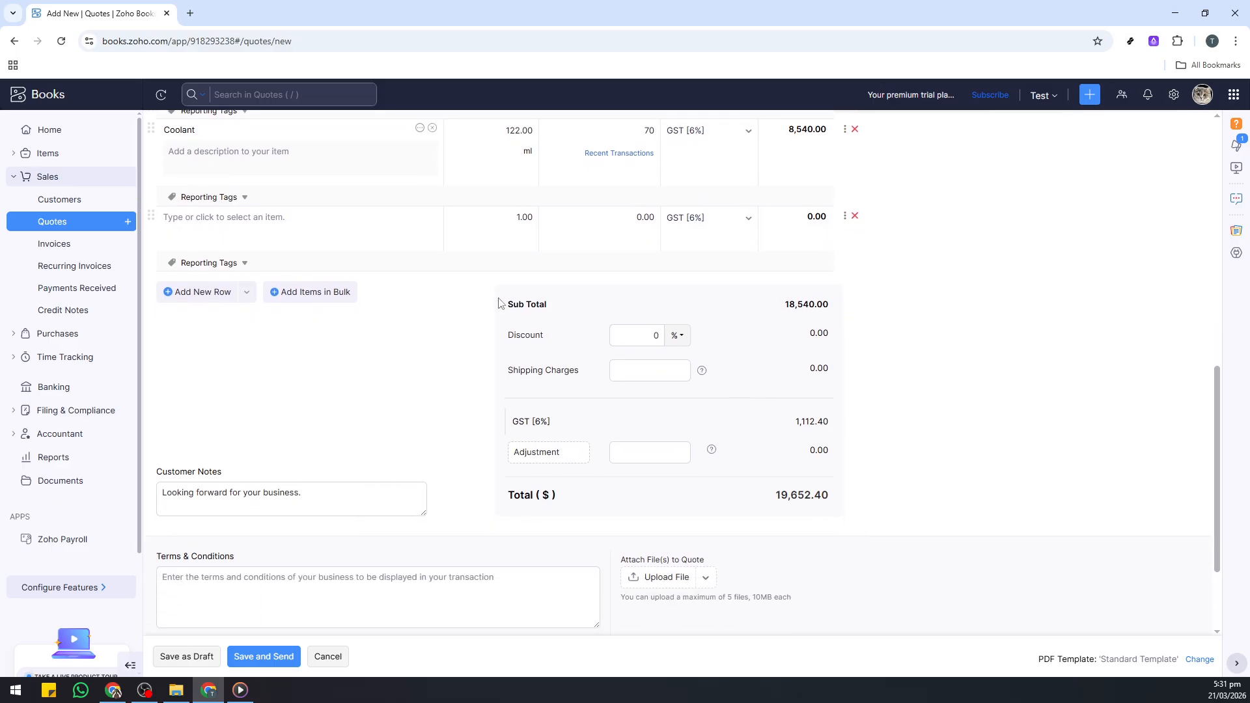
triple_click(531, 307)
left_click(585, 310)
left_click(681, 342)
left_click(677, 384)
left_click(681, 340)
left_click(676, 358)
type("2")
left_click(464, 350)
left_click(404, 493)
left_click(372, 576)
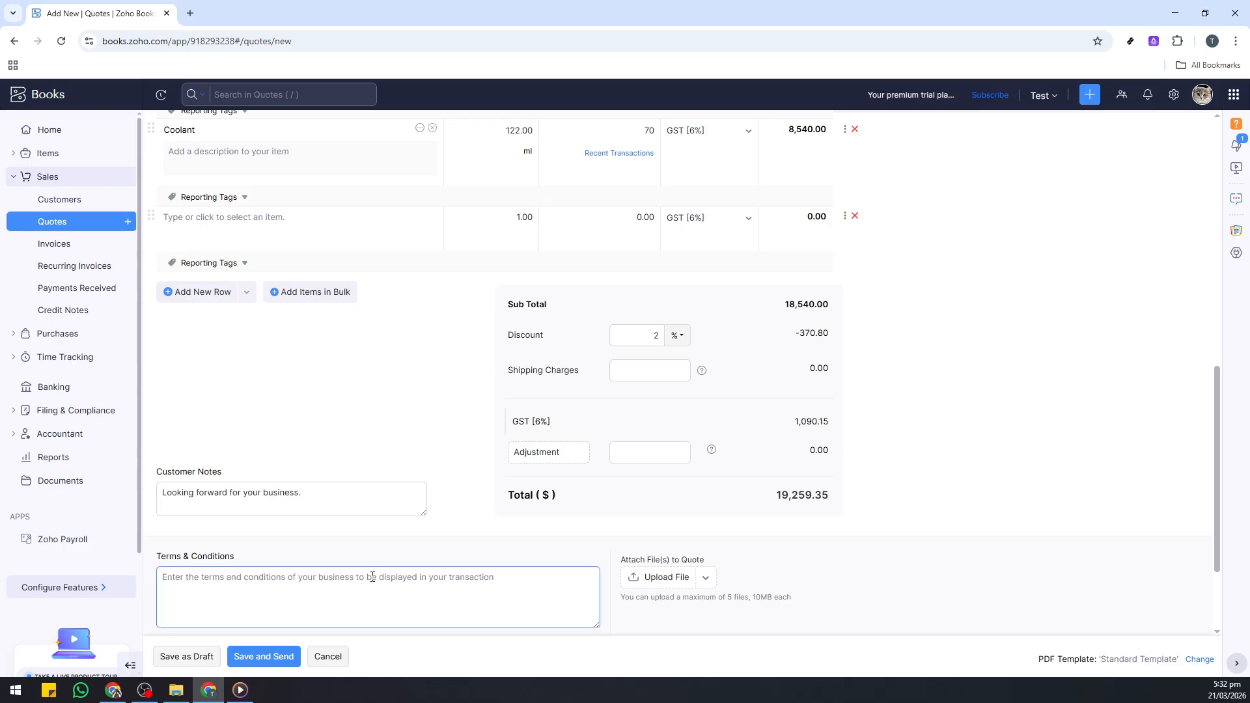
left_click(400, 440)
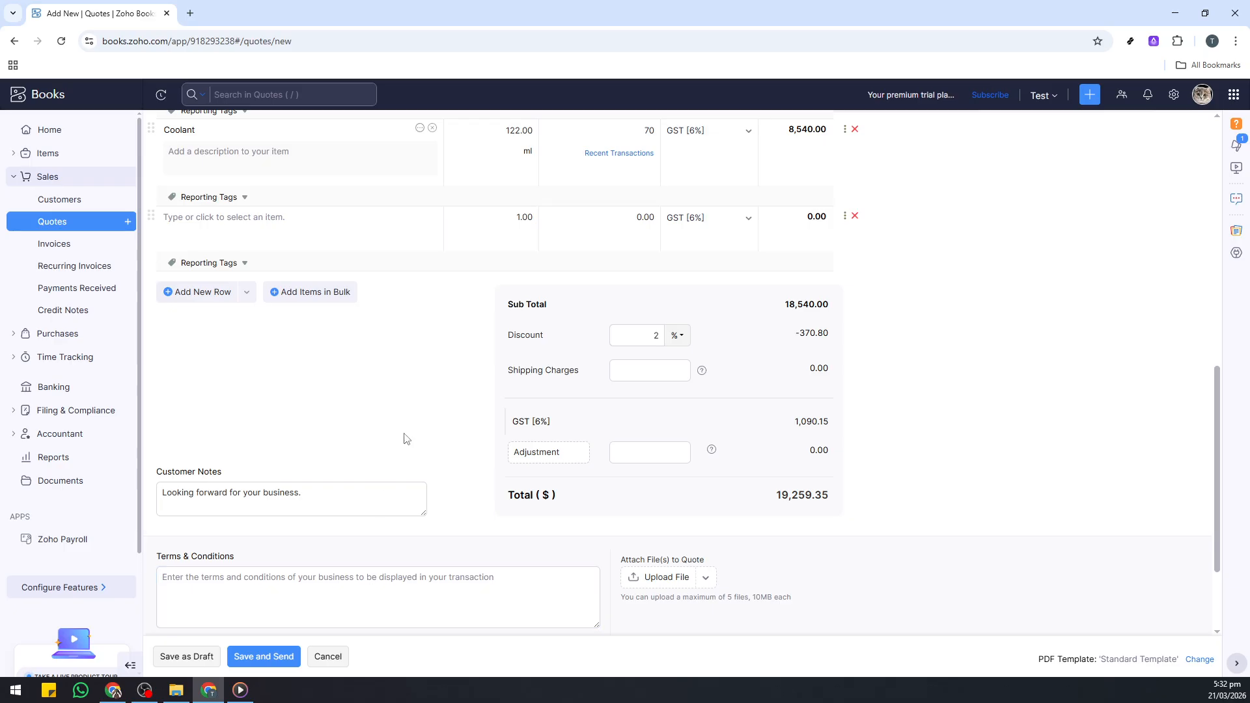